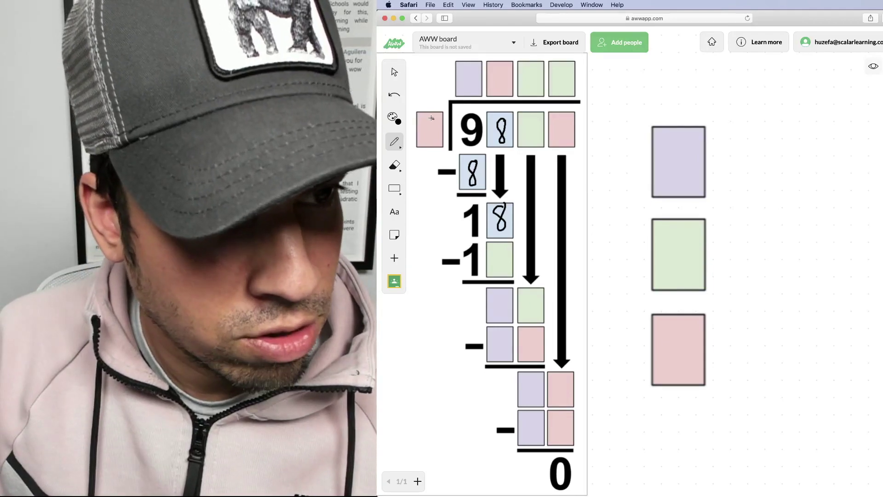
Sketch trial digits 8, 1 and 4 in the divisor and first quotient tiles, undoing each.
{"action": "left_click_drag", "start_coordinate": [433, 118], "coordinate": [430, 138]}
{"action": "left_click_drag", "start_coordinate": [470, 68], "coordinate": [472, 89]}
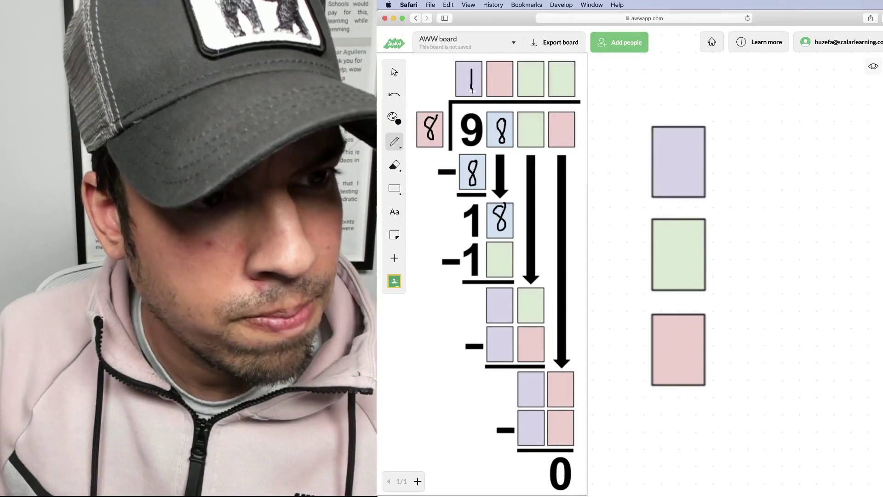
{"action": "left_click", "coordinate": [394, 95]}
{"action": "left_click_drag", "start_coordinate": [425, 119], "coordinate": [427, 126]}
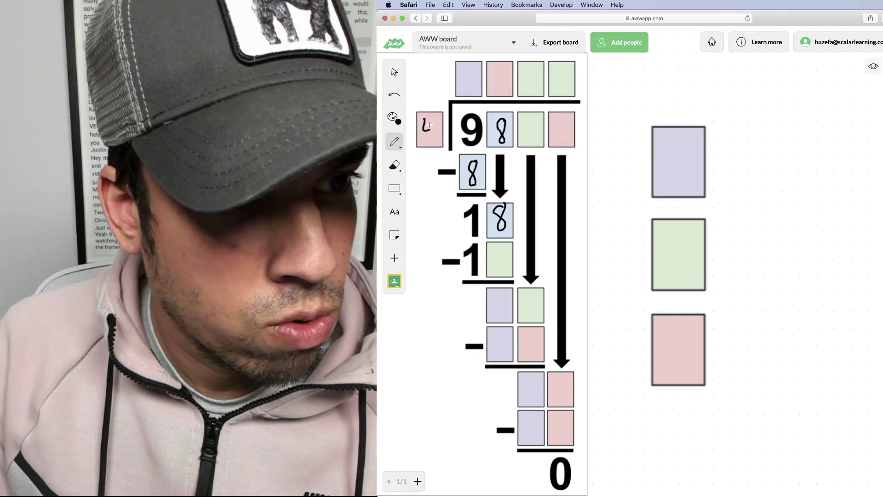
{"action": "left_click_drag", "start_coordinate": [466, 73], "coordinate": [472, 77]}
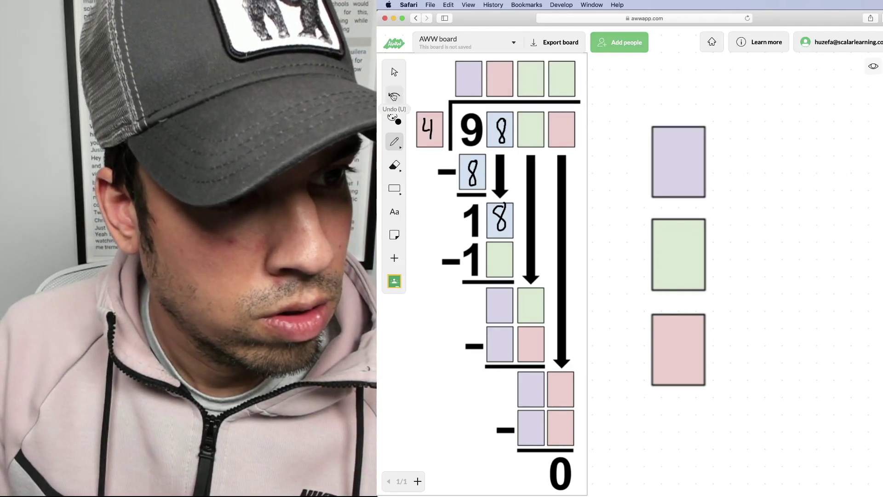
{"action": "key", "text": "u"}
Write a 2 in the divisor tile and trial digits in the first two quotient tiles.
{"action": "left_click_drag", "start_coordinate": [424, 121], "coordinate": [436, 138]}
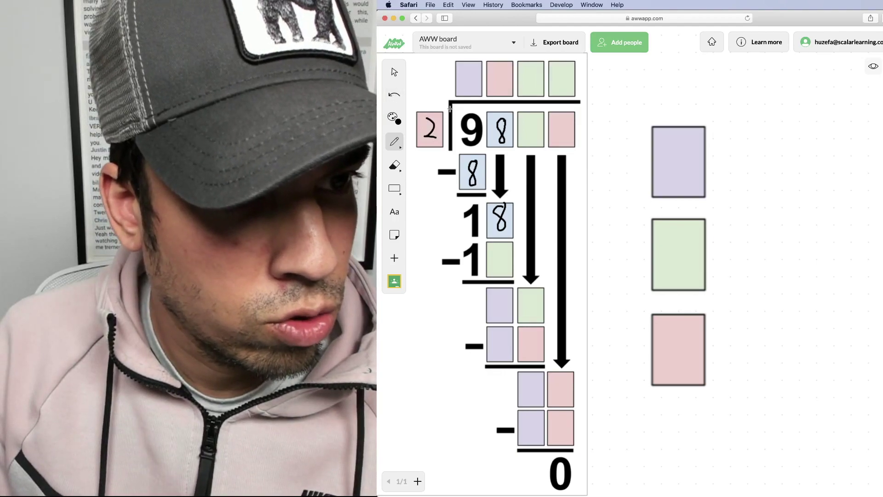
{"action": "left_click_drag", "start_coordinate": [465, 71], "coordinate": [473, 89]}
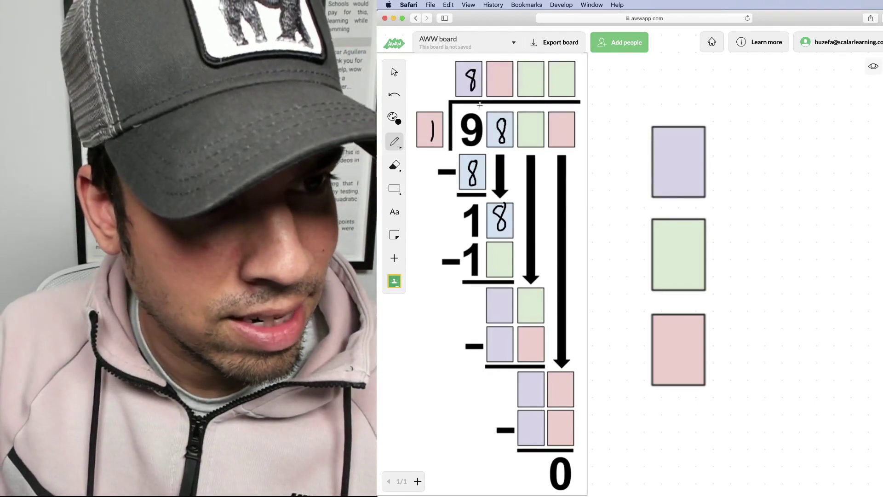
{"action": "left_click_drag", "start_coordinate": [501, 69], "coordinate": [501, 89]}
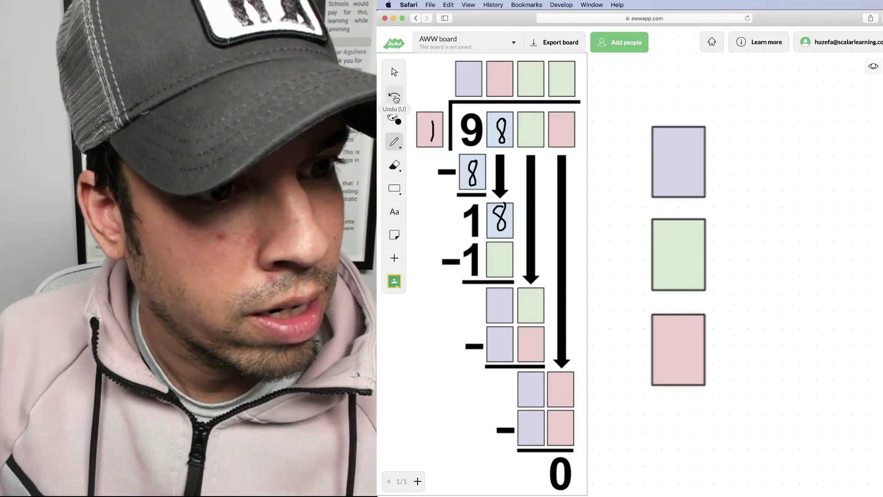
Undo the stray stroke, the divisor 8 and the second quotient 2.
{"action": "left_click", "coordinate": [394, 96]}
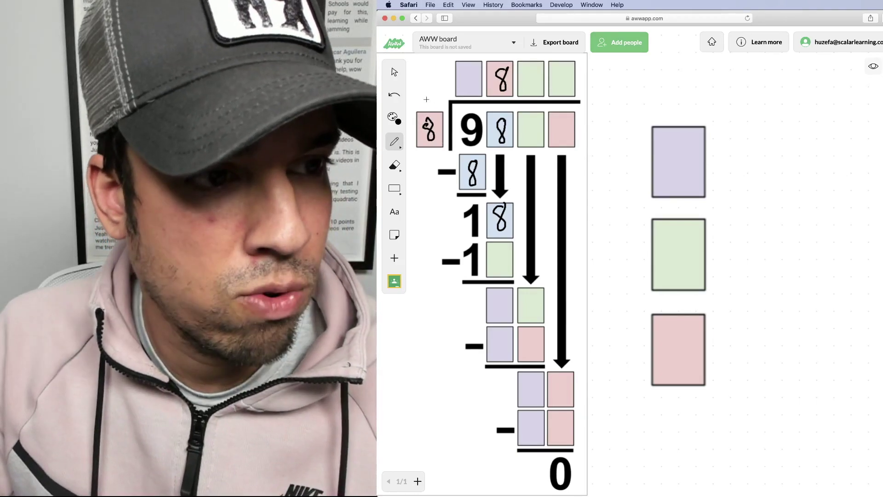
{"action": "left_click", "coordinate": [394, 95]}
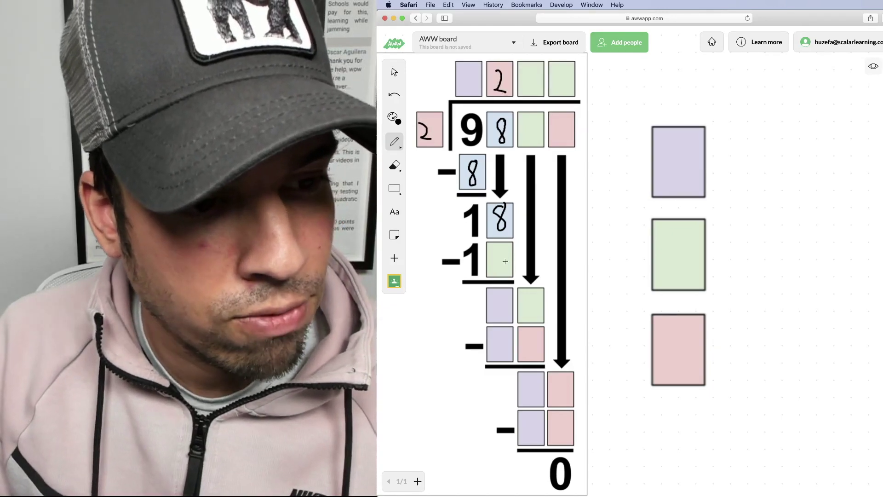
{"action": "left_click", "coordinate": [391, 99]}
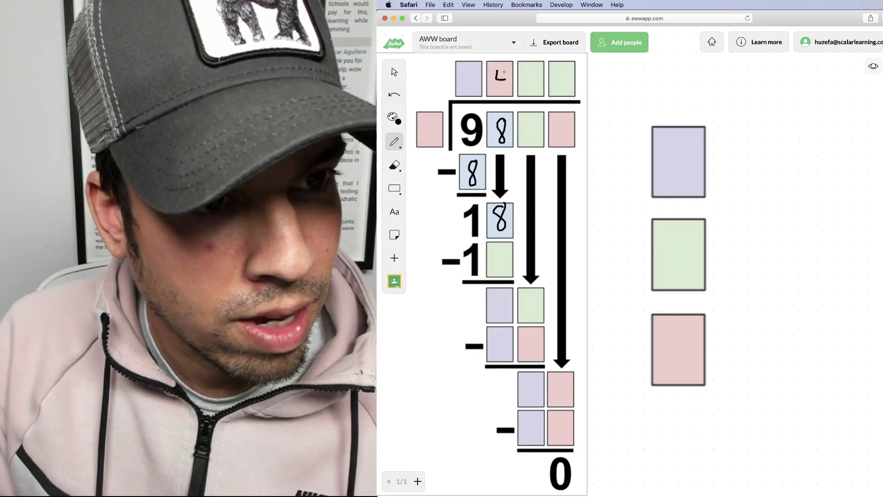
Handwrite divisor 4, quotient digits 2 4 6 6, the dividend's third digit 6 and the 6 of 16.
{"action": "left_click_drag", "start_coordinate": [431, 126], "coordinate": [435, 142]}
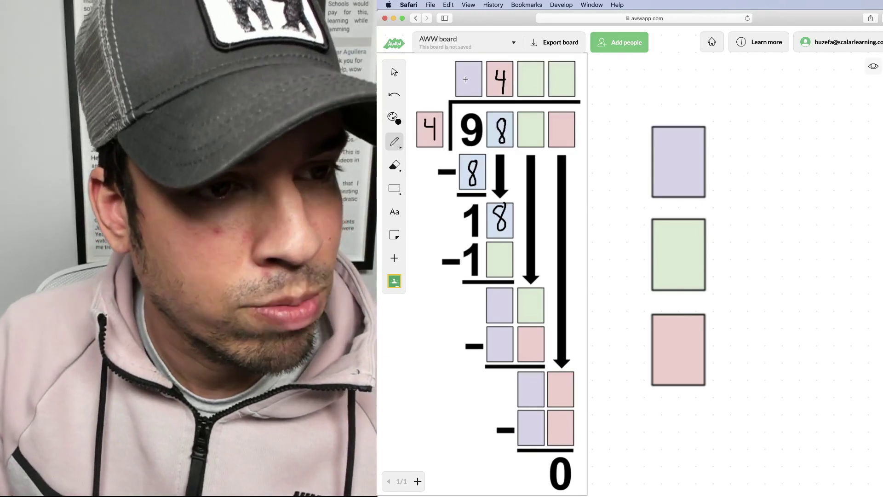
{"action": "left_click_drag", "start_coordinate": [465, 69], "coordinate": [476, 89]}
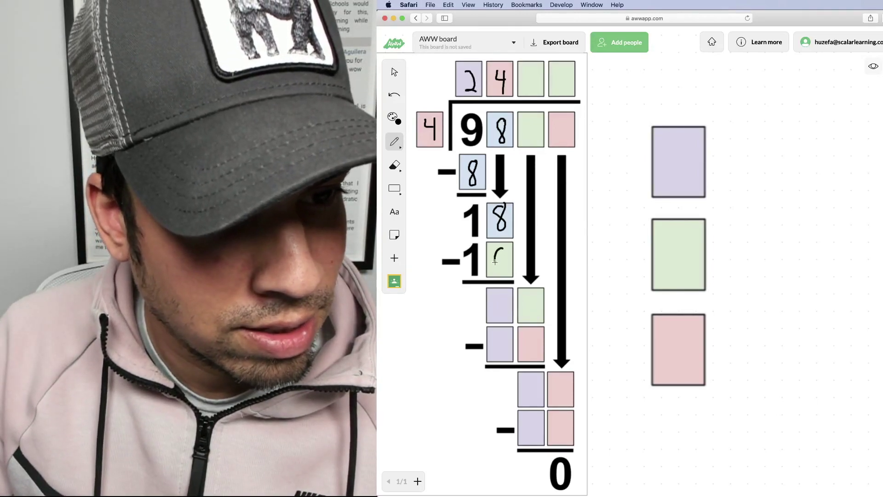
{"action": "left_click_drag", "start_coordinate": [501, 262], "coordinate": [498, 265]}
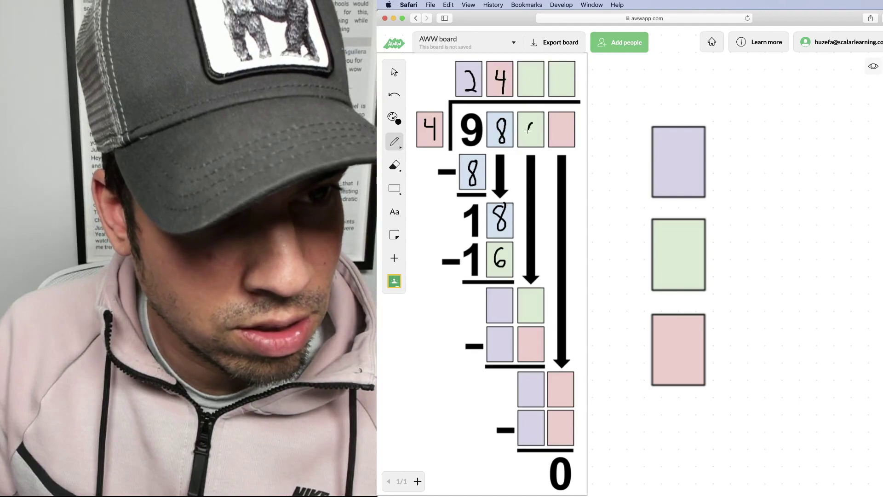
{"action": "left_click_drag", "start_coordinate": [530, 136], "coordinate": [525, 138]}
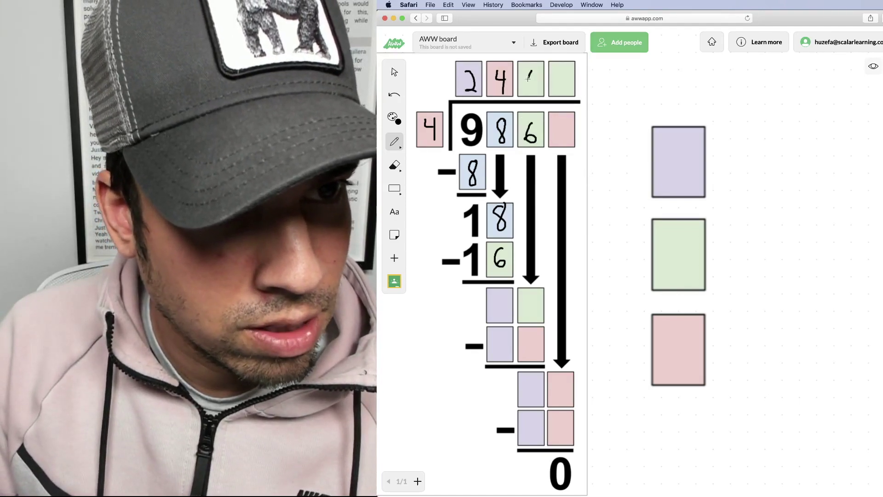
{"action": "left_click_drag", "start_coordinate": [557, 87], "coordinate": [564, 91]}
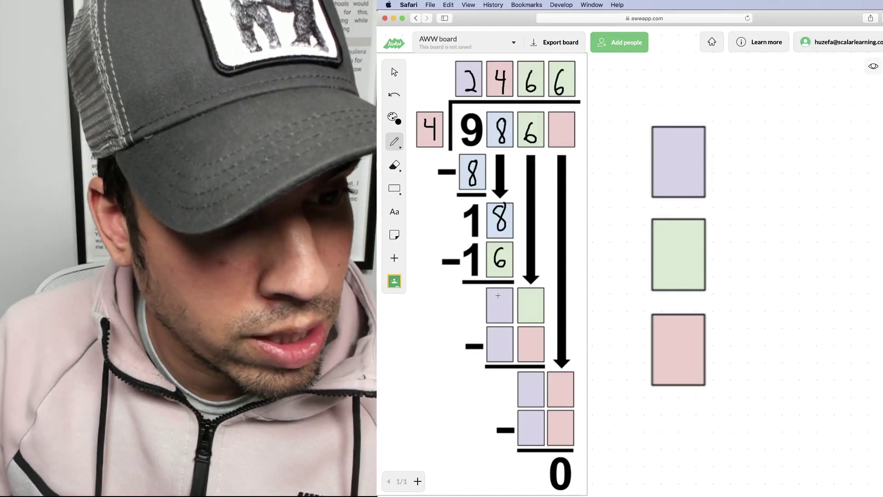
Write the 2s and 4 forming 26, 24, 24, 24 and the dividend's final 4.
{"action": "left_click_drag", "start_coordinate": [493, 317], "coordinate": [508, 315]}
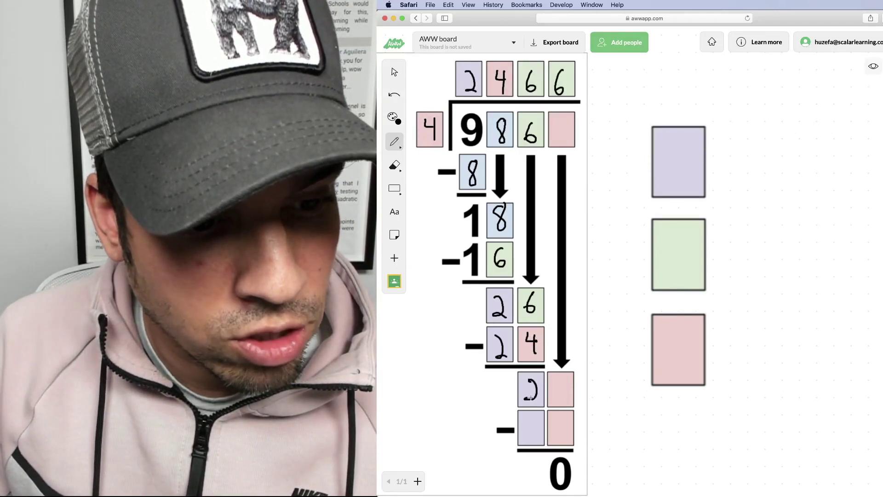
{"action": "left_click_drag", "start_coordinate": [525, 399], "coordinate": [541, 399]}
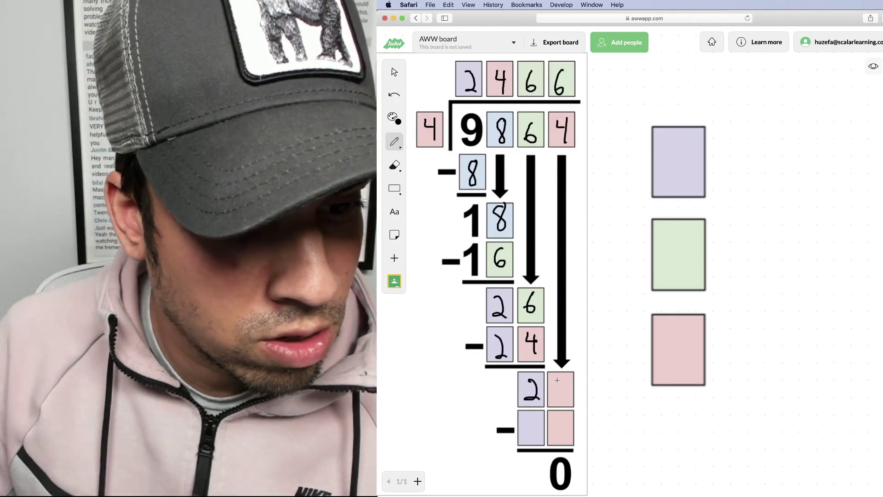
{"action": "left_click_drag", "start_coordinate": [558, 378], "coordinate": [565, 400]}
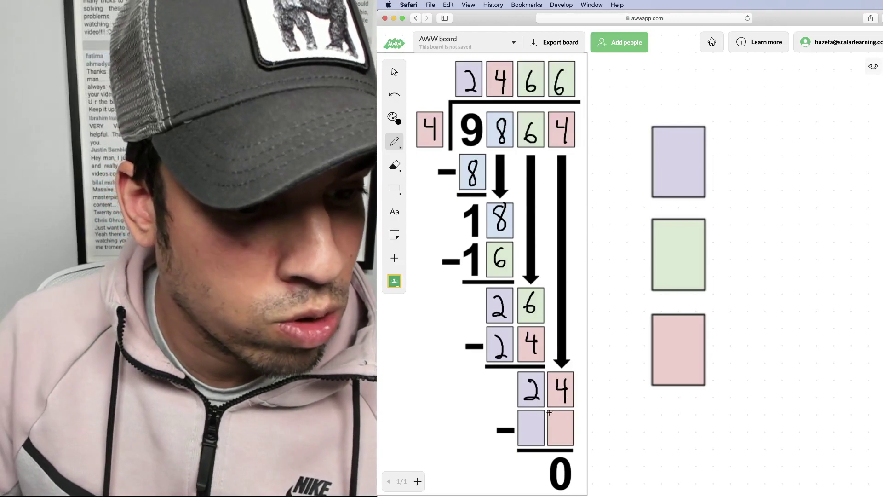
{"action": "mouse_move", "coordinate": [521, 420]}
{"action": "left_mouse_down"}
{"action": "mouse_move", "coordinate": [531, 439]}
{"action": "mouse_move", "coordinate": [564, 424]}
{"action": "left_mouse_up"}
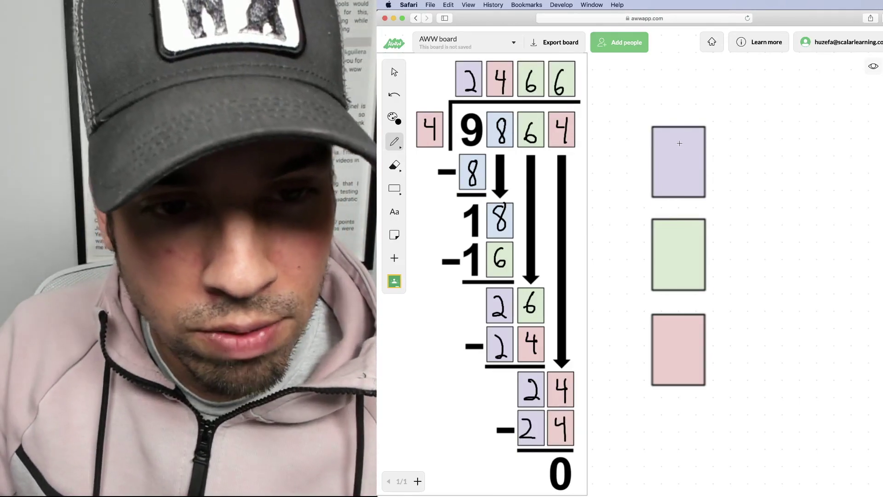
Write 2 in the purple key tile, 6 in the green and 4 in the red.
{"action": "left_click_drag", "start_coordinate": [669, 141], "coordinate": [689, 178]}
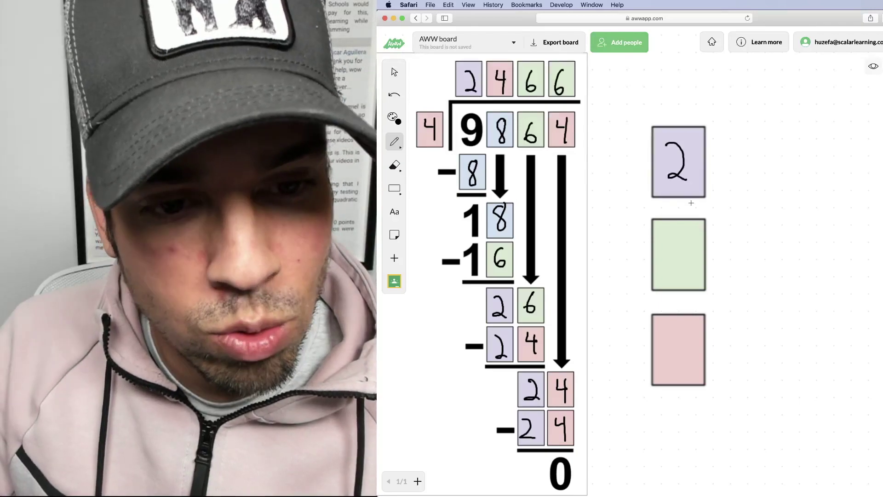
{"action": "left_click_drag", "start_coordinate": [679, 265], "coordinate": [675, 273]}
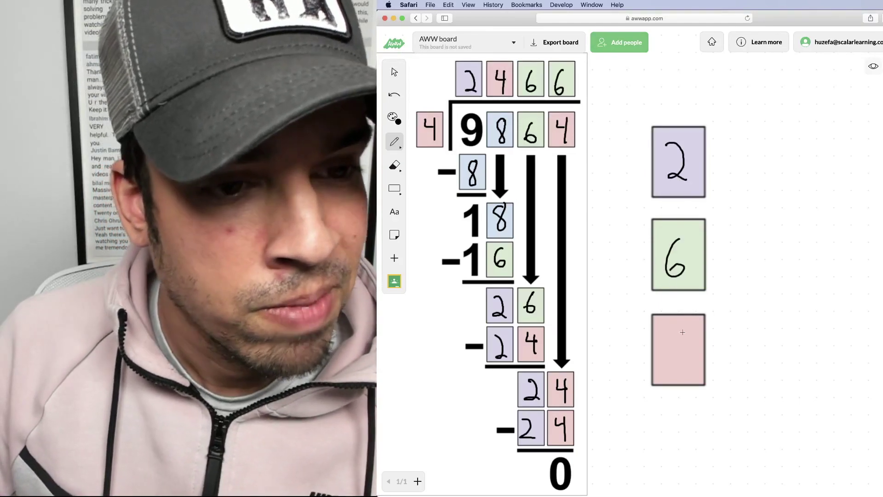
{"action": "mouse_move", "coordinate": [671, 328]}
{"action": "left_mouse_down"}
{"action": "mouse_move", "coordinate": [688, 339]}
{"action": "mouse_move", "coordinate": [688, 372]}
{"action": "left_mouse_up"}
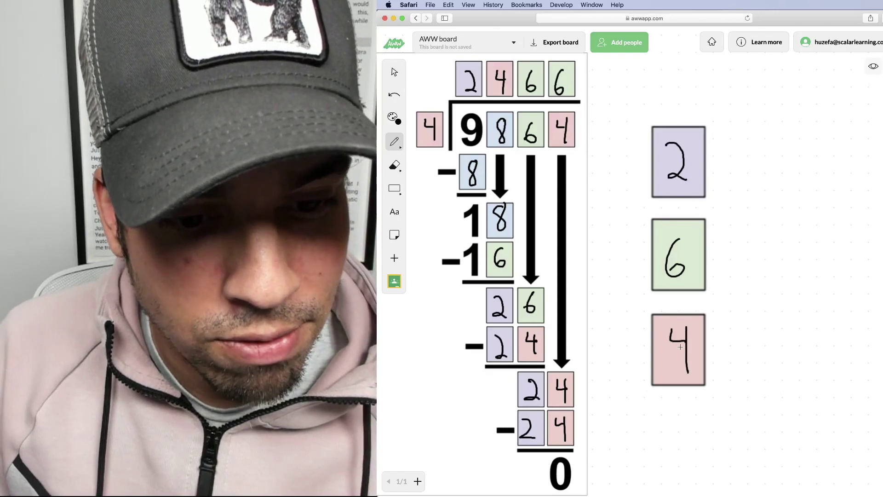